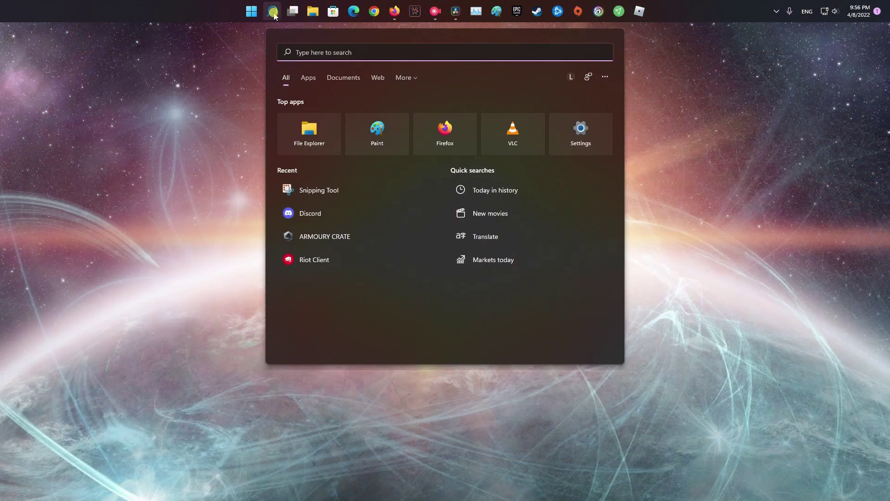
- Search the Start menu for 'spotify' and launch the Spotify app
type("so")
key("BackSpace")
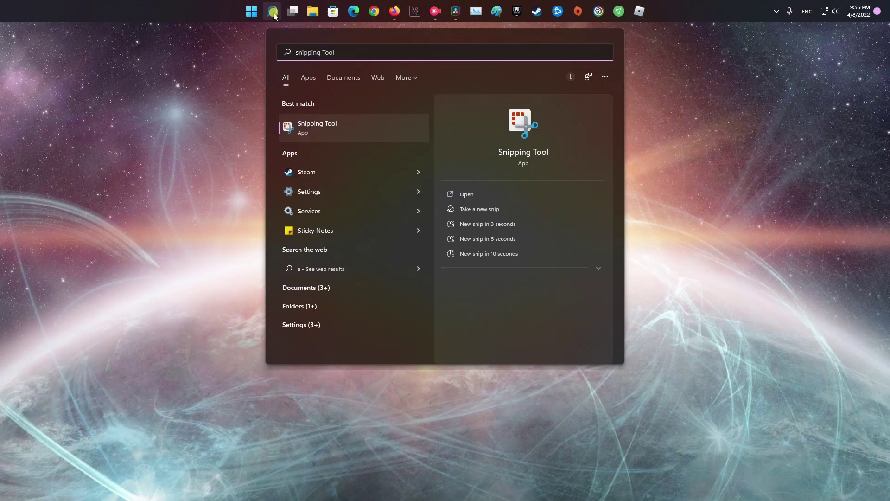
type("po")
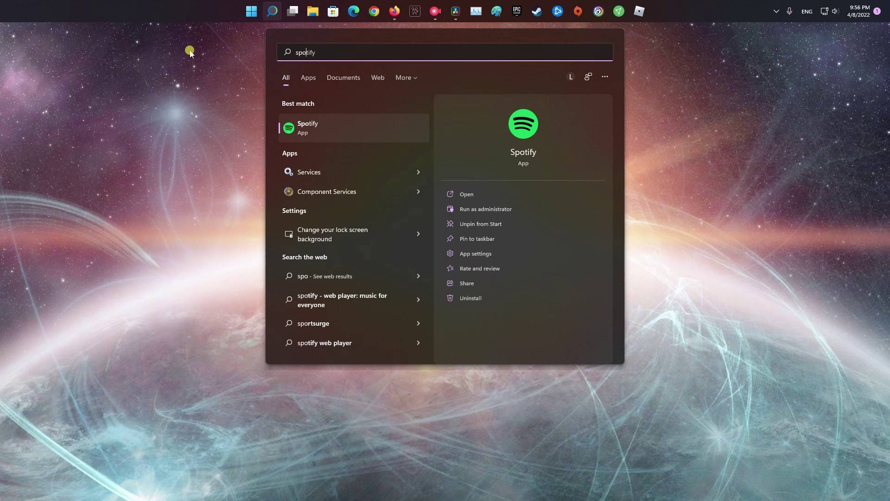
left_click(318, 130)
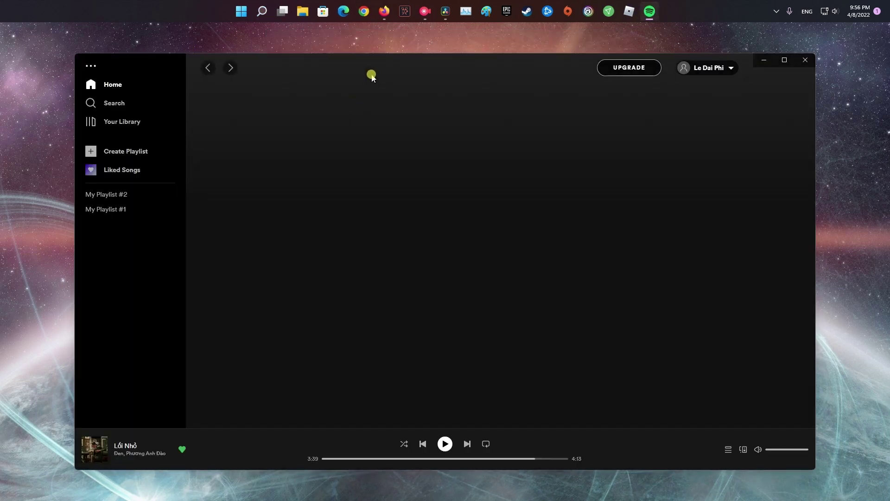
- Show the offline storage location in Spotify Settings and open File Explorer on This PC
left_click_drag(362, 64, 404, 53)
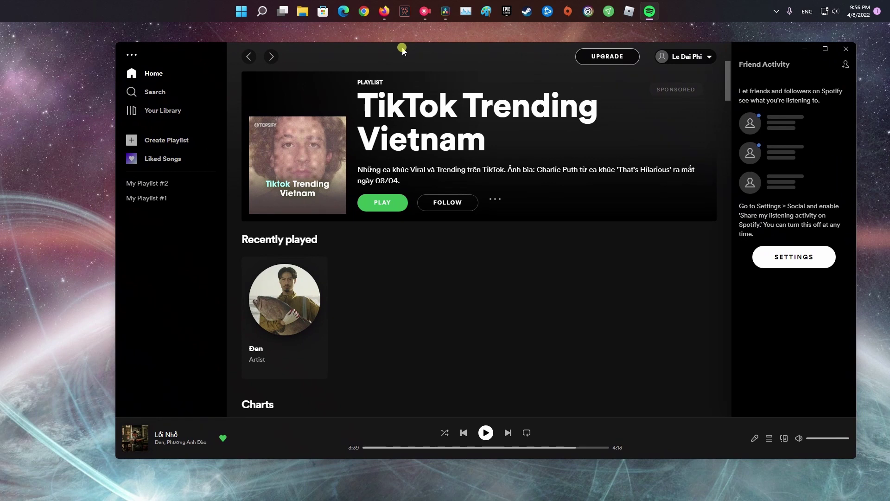
left_click(710, 56)
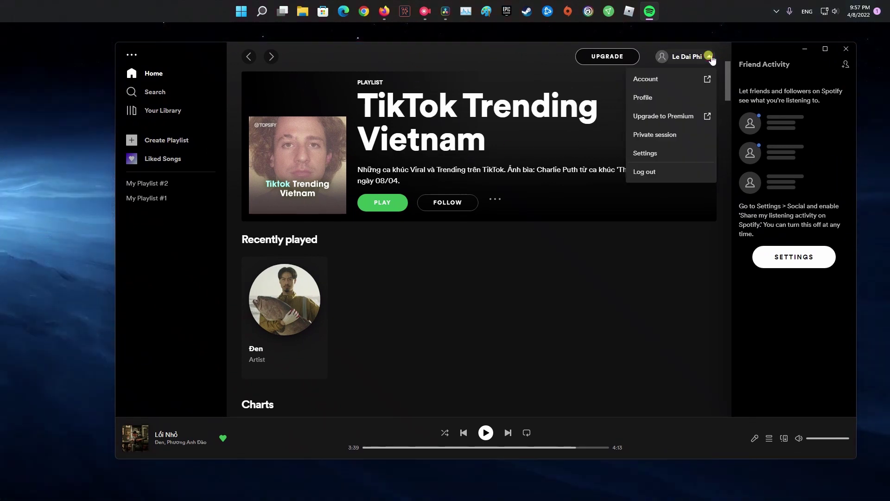
left_click(650, 155)
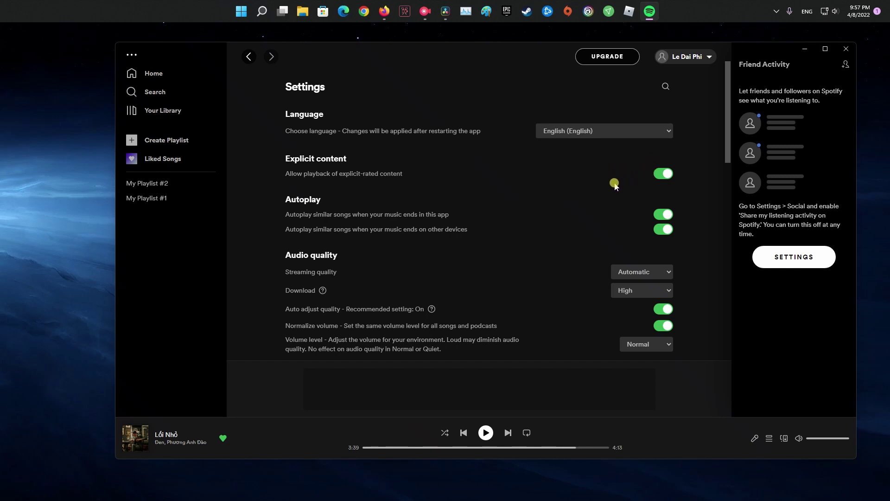
scroll(615, 186, "down", 10)
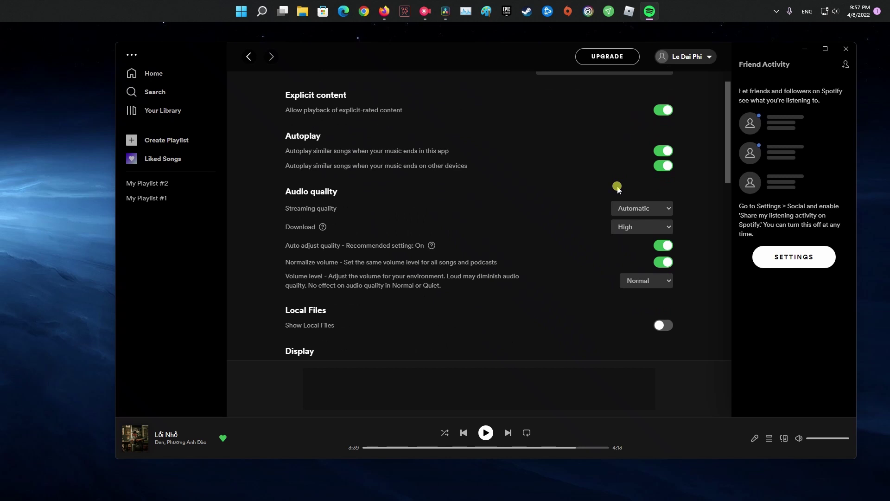
scroll(617, 191, "down", 3)
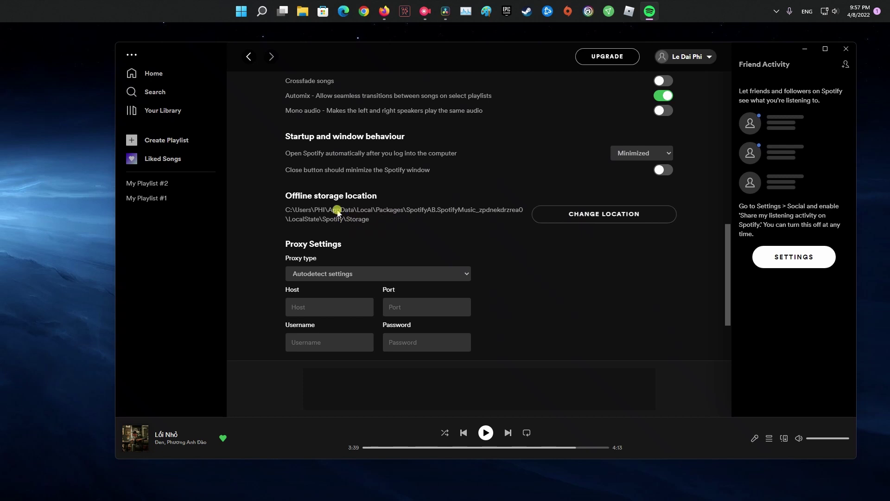
left_click(604, 213)
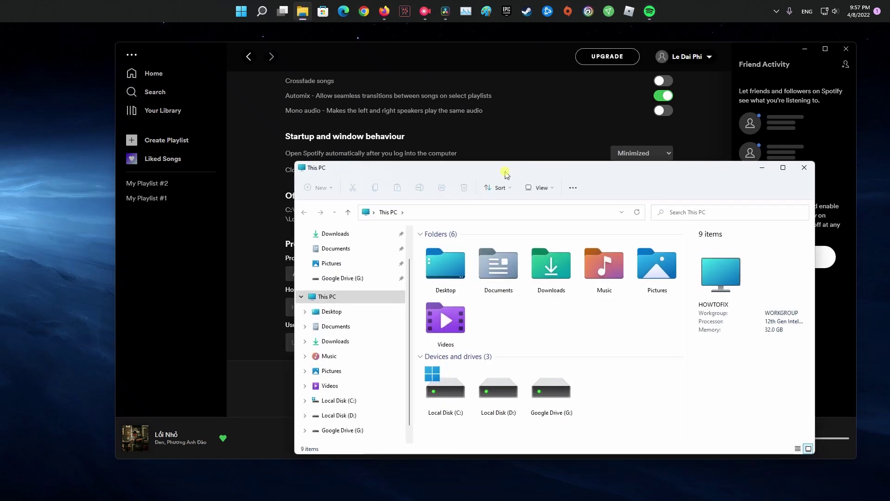
- Arrange the Explorer and Spotify windows, then open Local Disk (C:) > Users > your profile folder
left_click_drag(498, 176, 645, 135)
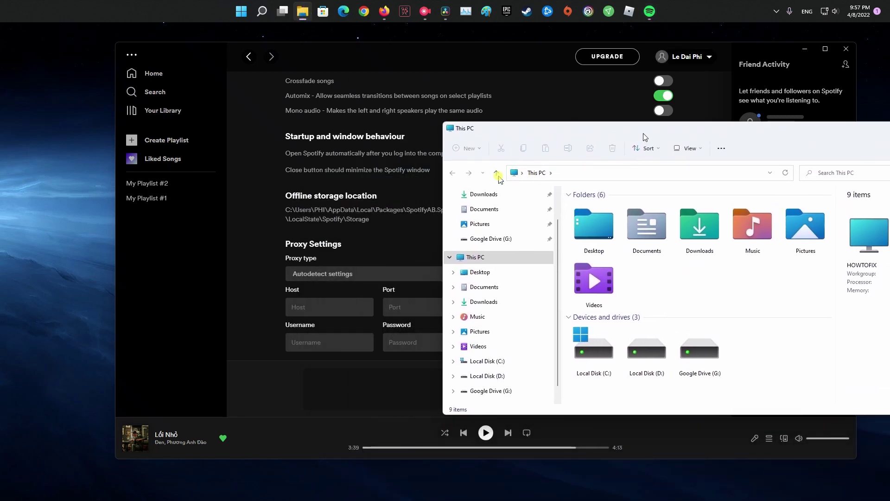
left_click_drag(420, 50, 302, 31)
left_click(767, 132)
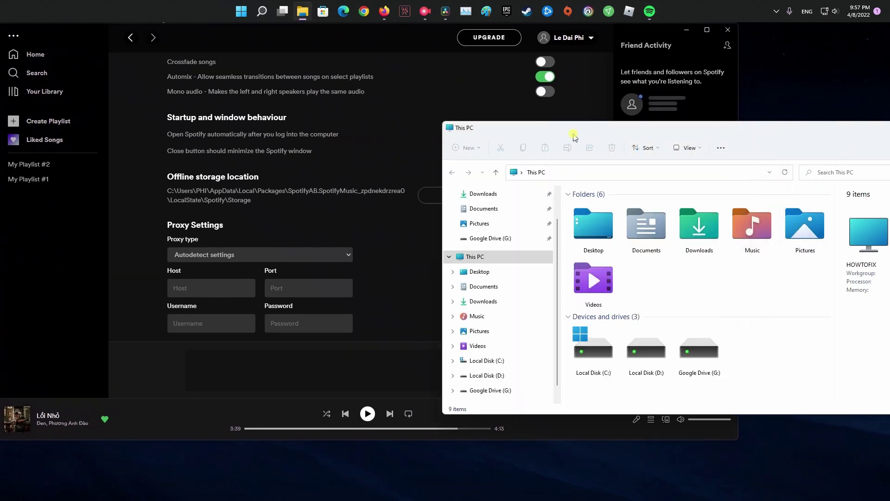
left_click_drag(572, 136, 542, 131)
double_click(567, 357)
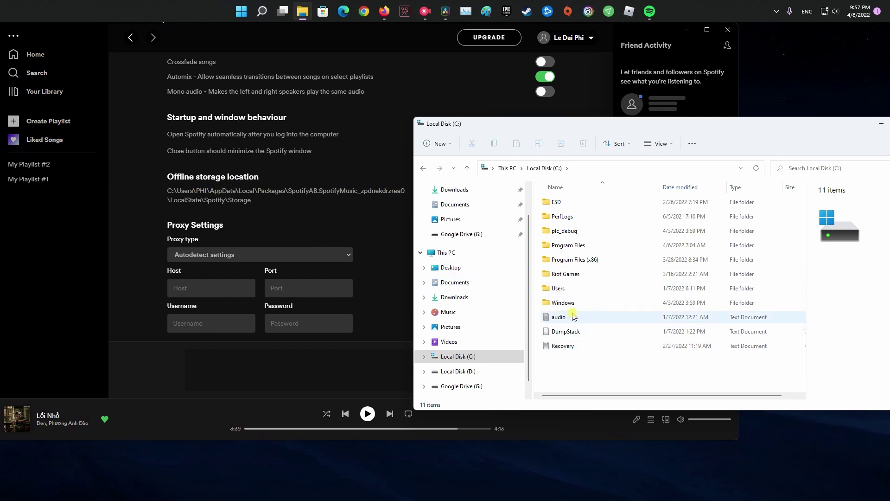
double_click(559, 289)
double_click(557, 218)
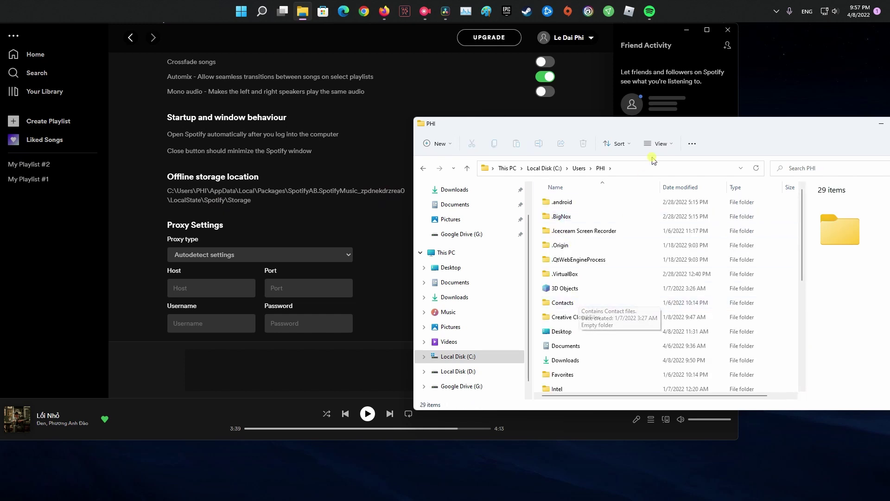
- Turn on Hidden items in the folder view so AppData appears
left_click(667, 144)
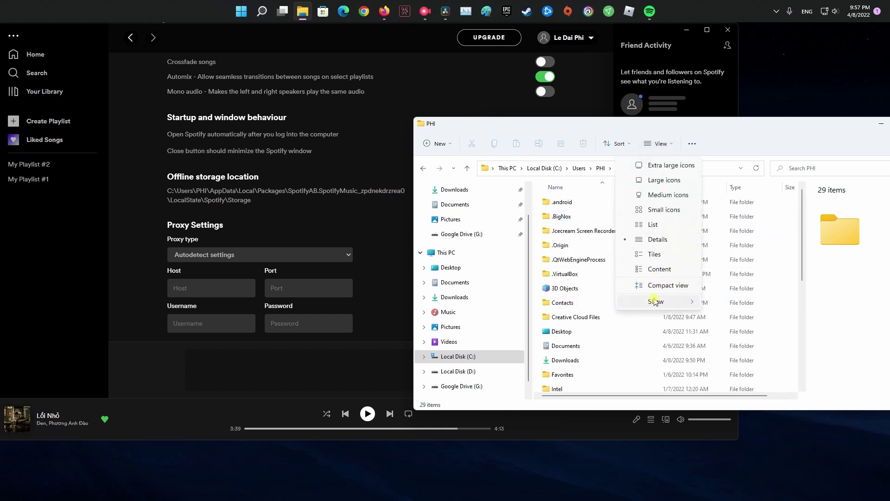
mouse_move(654, 301)
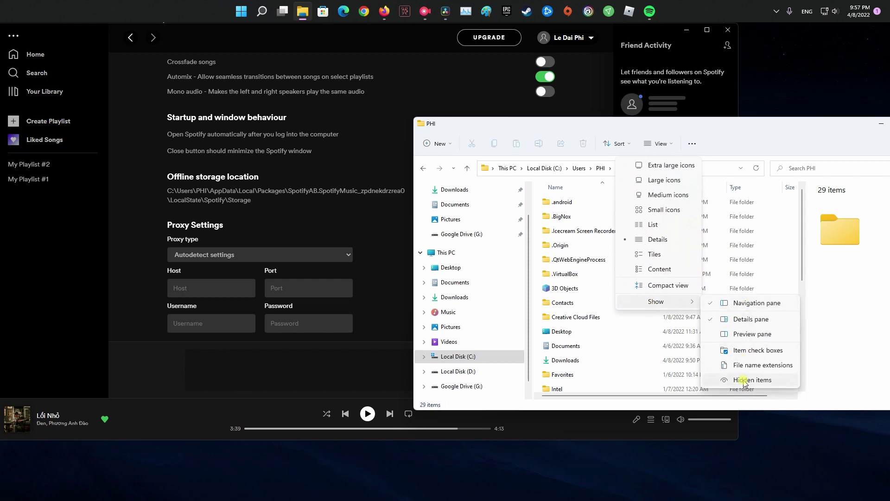
left_click(743, 380)
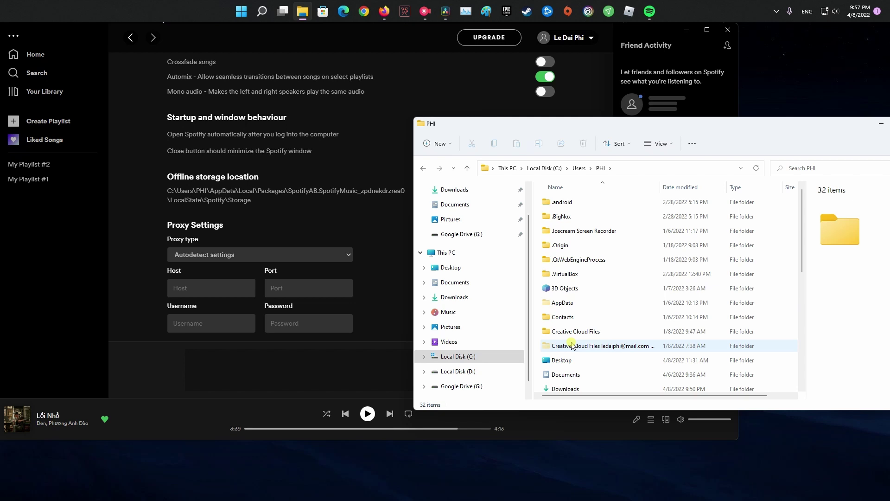
- Open AppData > Local > Packages
left_click(567, 302)
double_click(567, 303)
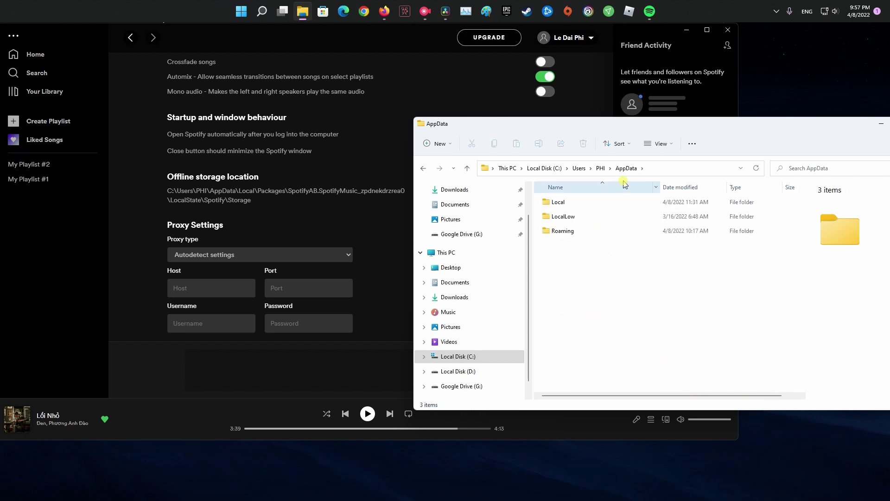
left_click(584, 166)
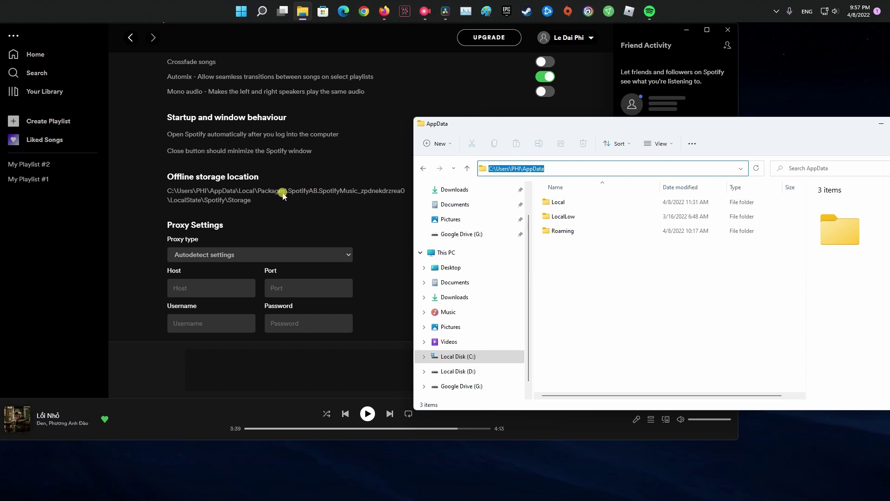
double_click(558, 203)
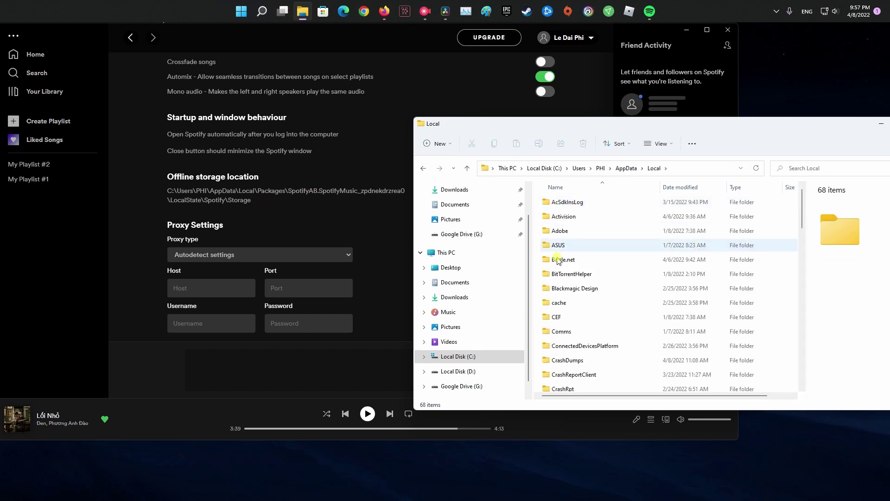
left_click(571, 317)
key("p")
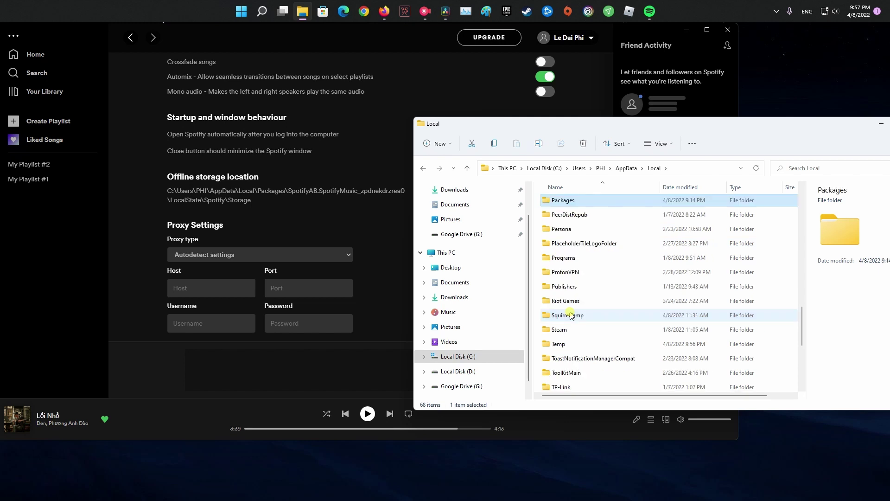
double_click(570, 203)
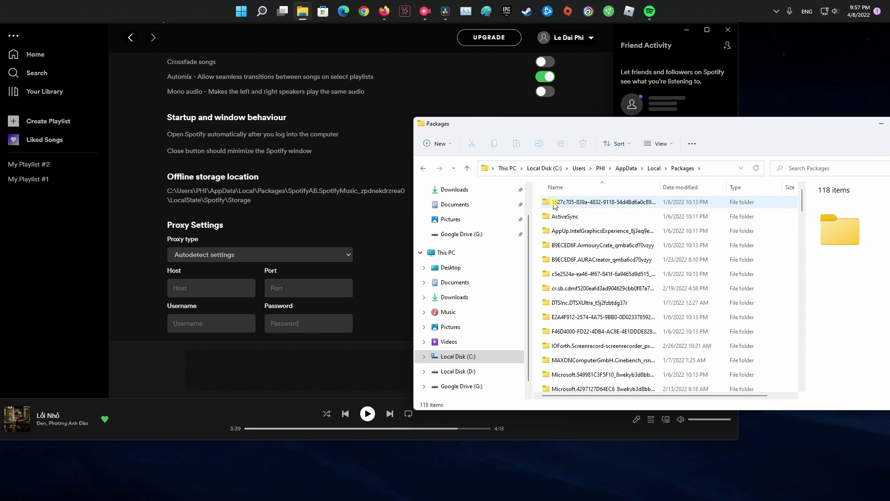
- Open SpotifyAB.SpotifyMusic_zpdnekdrzrea0 > LocalState > Spotify > Storage
left_click(570, 235)
scroll(575, 279, "down", 20)
left_click(582, 314)
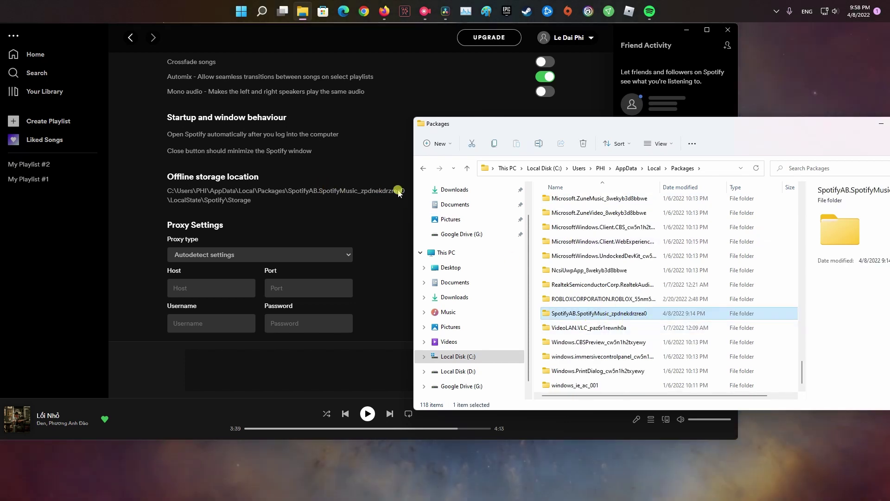
double_click(632, 314)
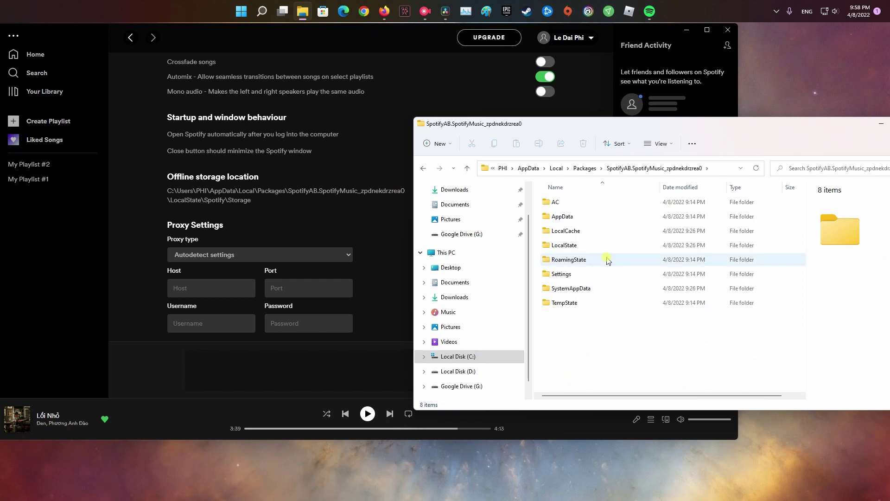
left_click(567, 247)
double_click(576, 247)
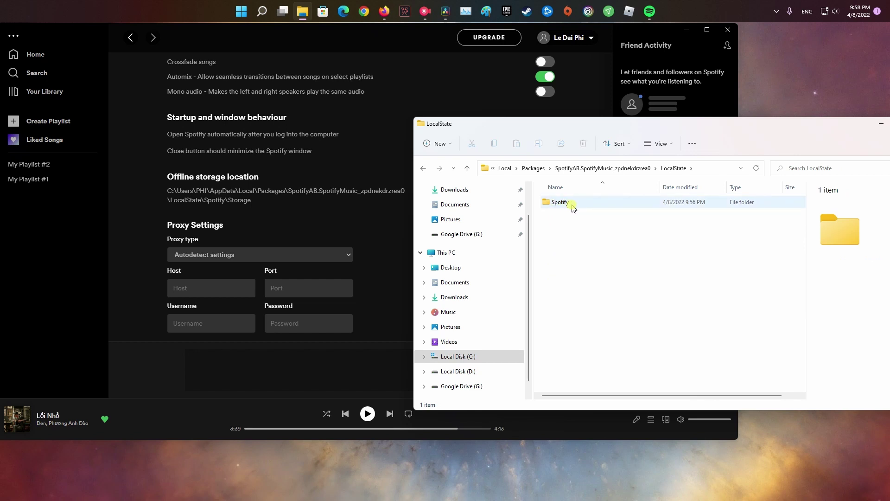
double_click(572, 206)
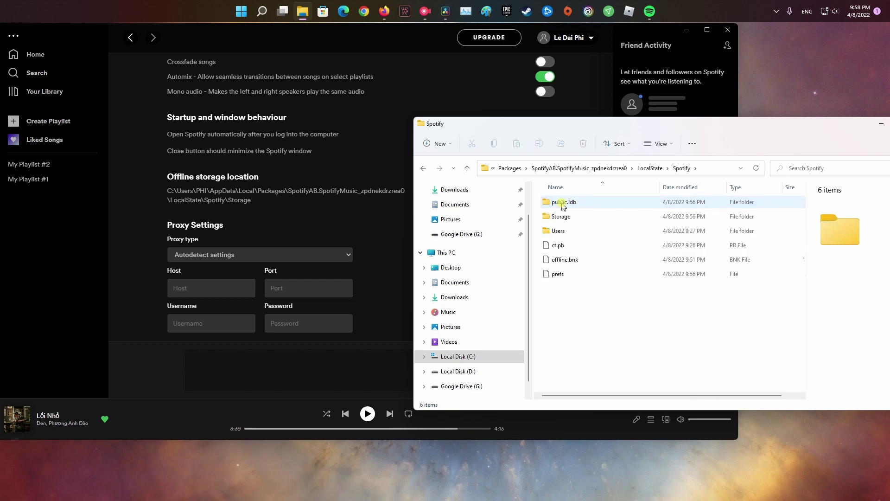
double_click(575, 217)
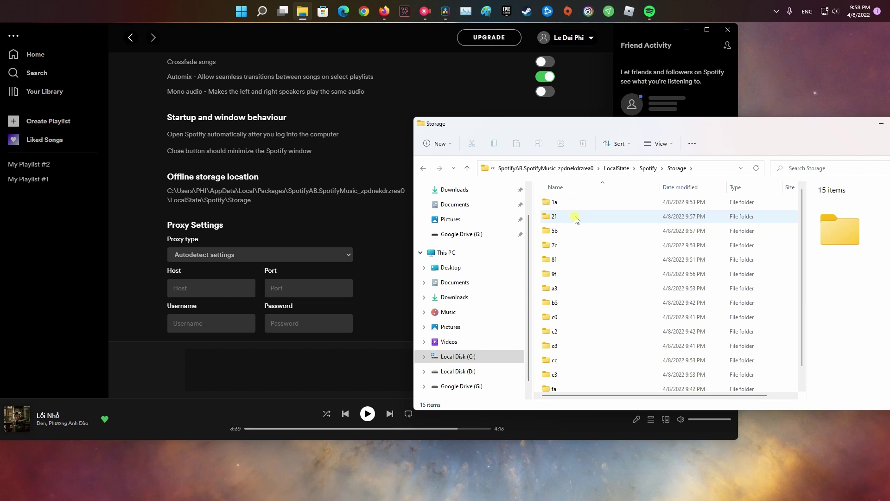
- Select all cache subfolders in Storage with Ctrl+A and delete them
left_click(710, 169)
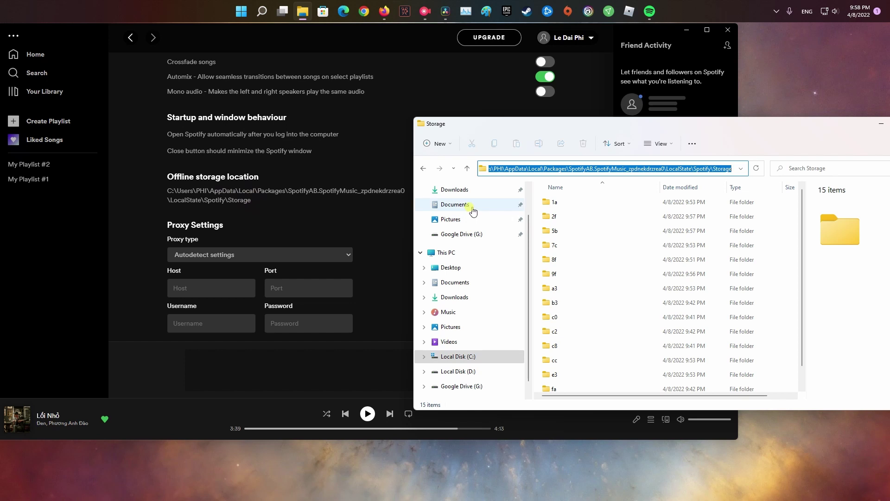
left_click(569, 285)
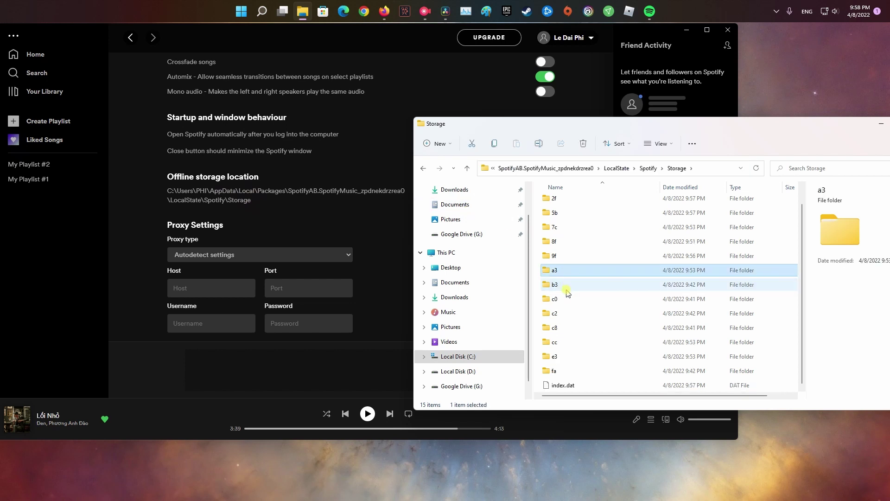
mouse_move(570, 295)
key("ctrl+a")
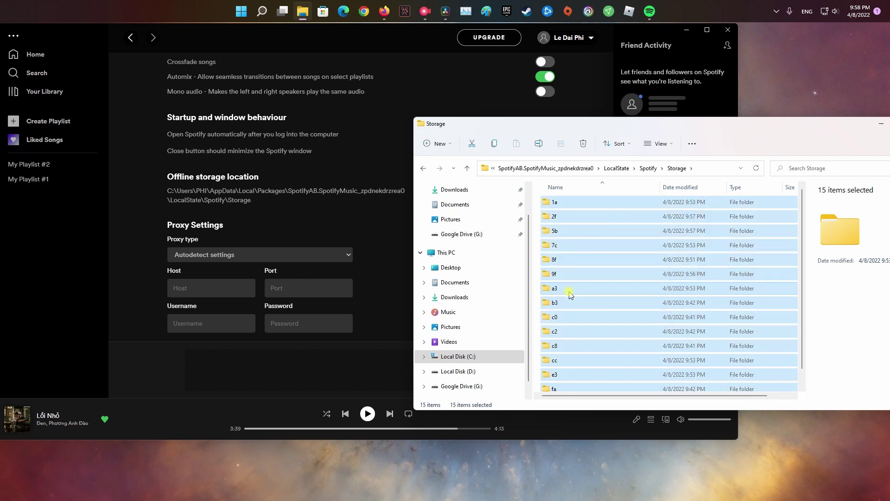
right_click(557, 226)
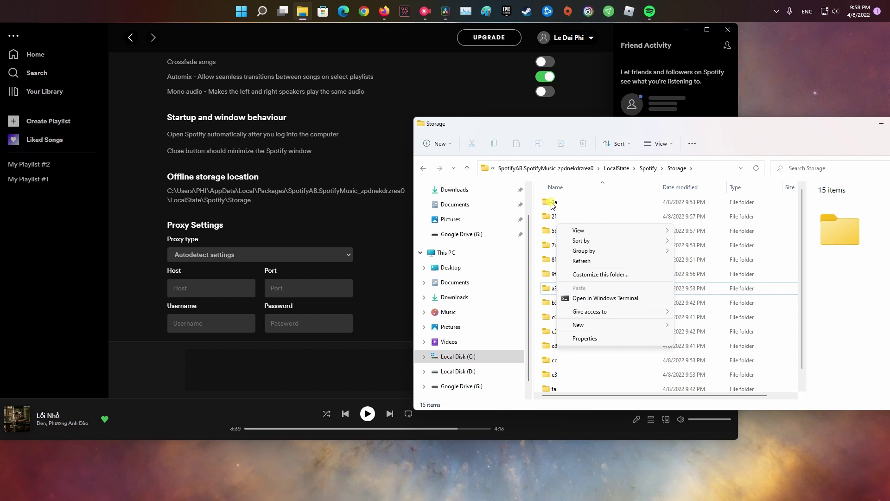
left_click(553, 203)
key("ctrl+a")
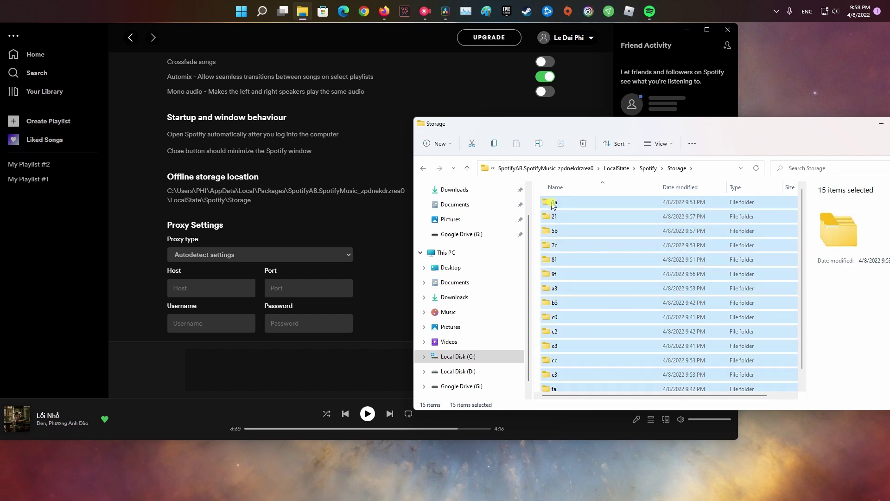
right_click(553, 204)
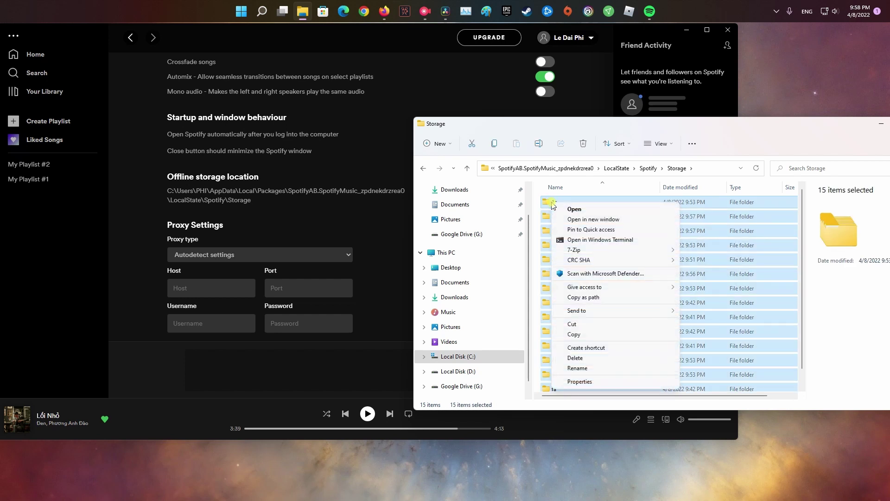
left_click(589, 358)
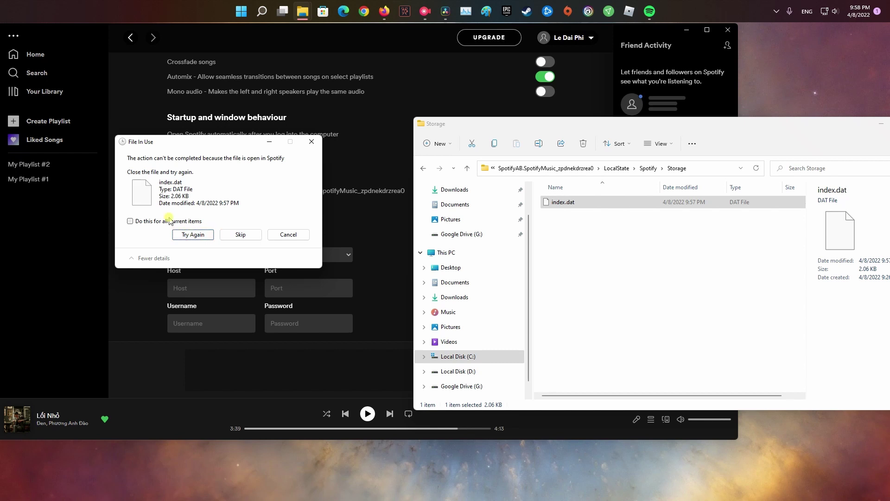
- Close Spotify and retry deleting the locked index.dat file
left_click(204, 235)
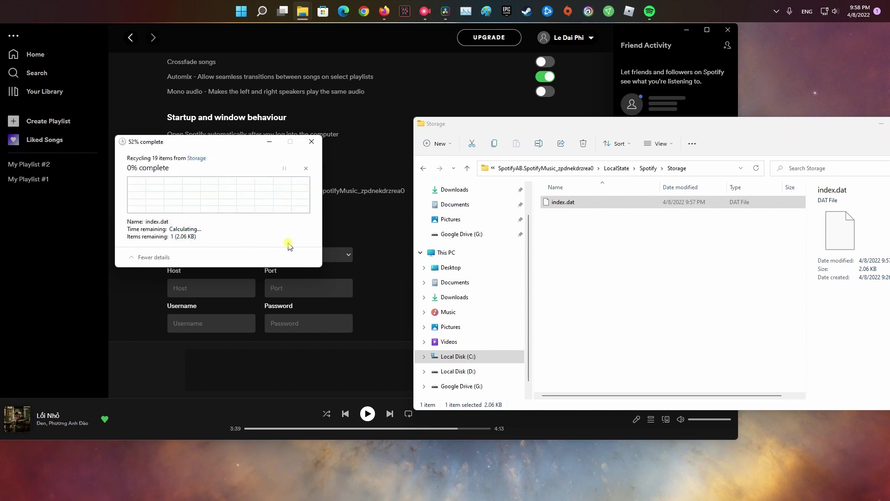
left_click_drag(221, 143, 600, 202)
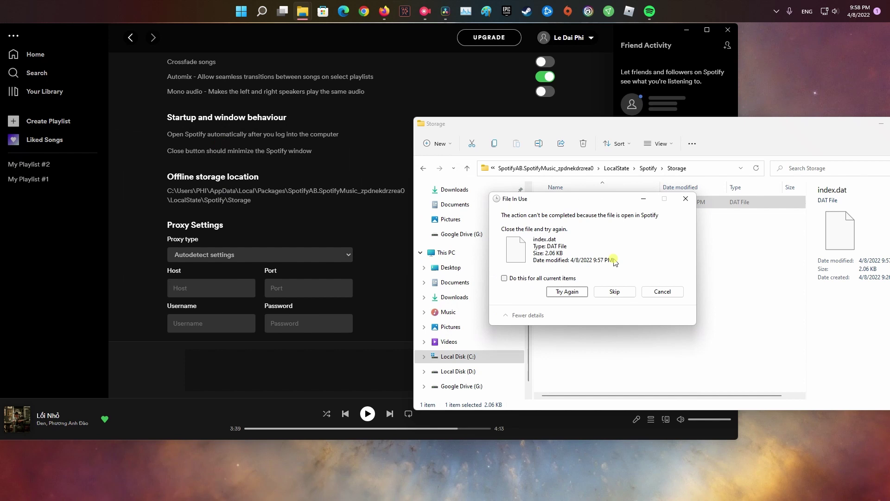
left_click(728, 29)
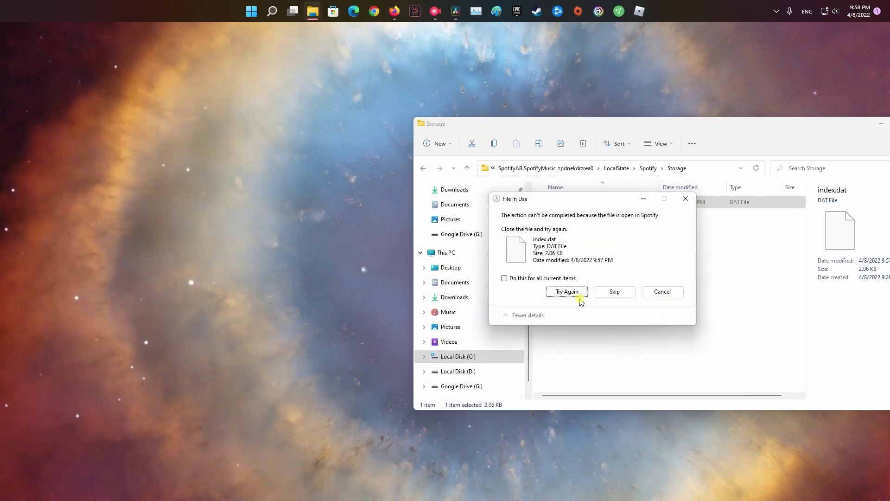
left_click(577, 293)
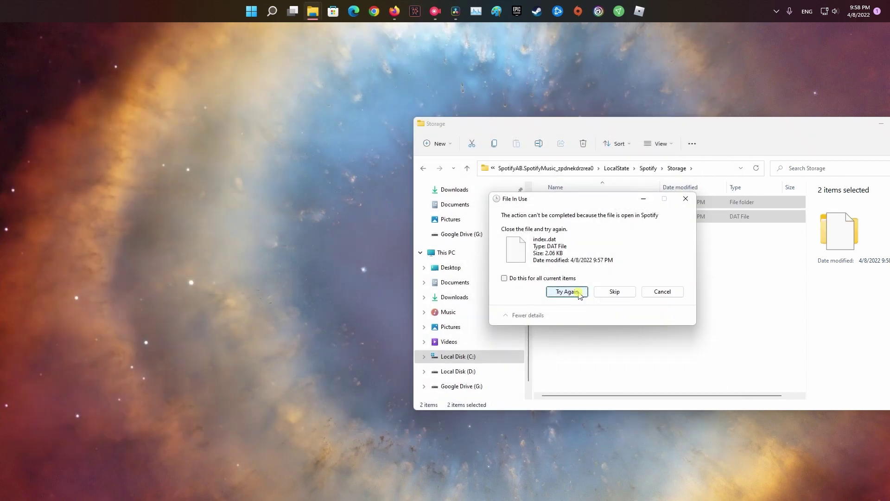
left_click(567, 291)
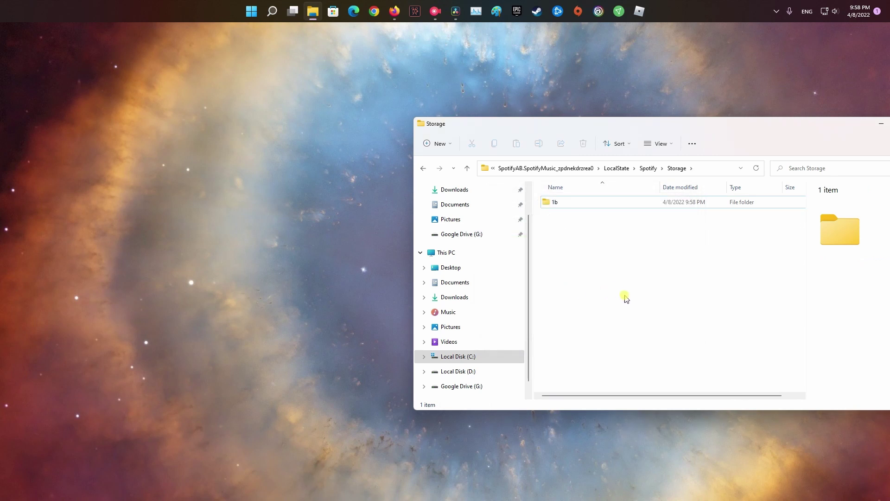
- Delete the leftover 1b folder from Storage
left_click(570, 206)
right_click(570, 206)
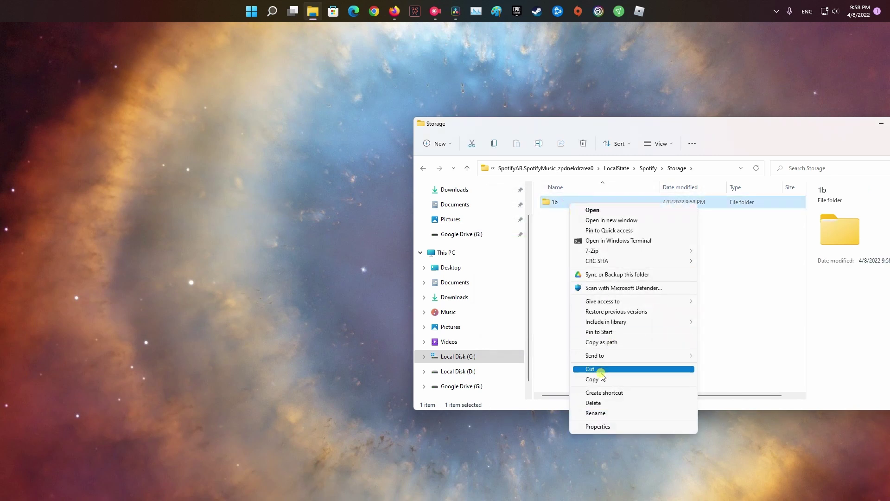
left_click(603, 402)
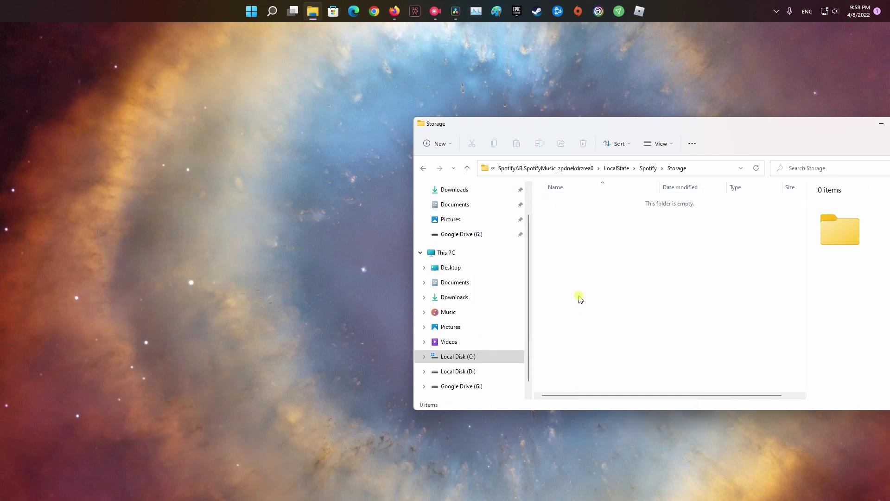
right_click(667, 255)
left_click(688, 291)
- Relaunch Spotify from Windows search and minimize the Storage Explorer window
left_click(273, 12)
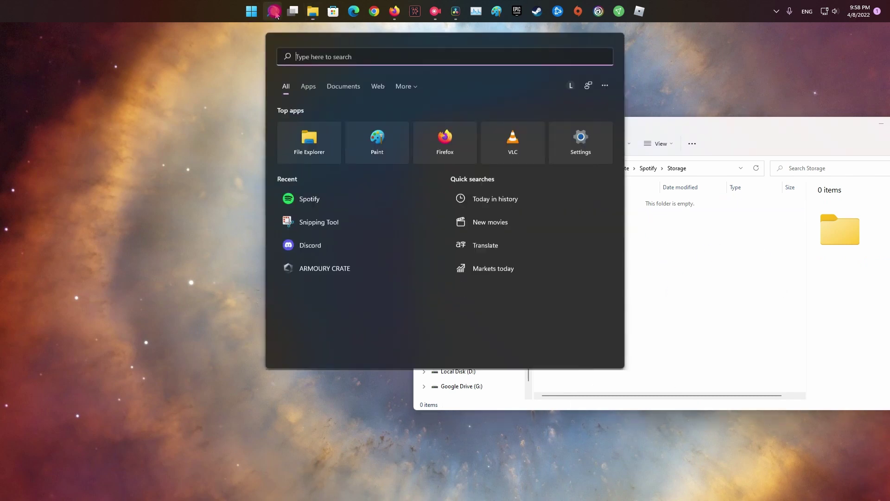
left_click(320, 197)
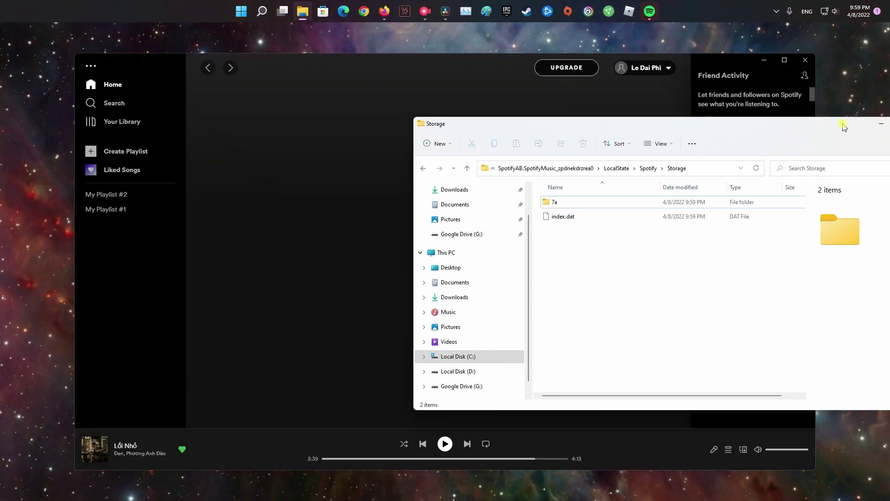
left_click_drag(856, 128, 784, 145)
left_click(779, 146)
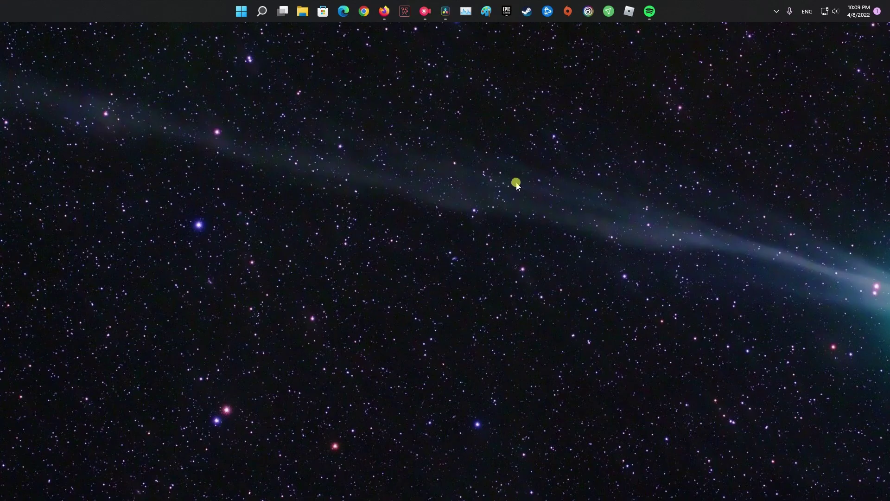
- End the Spotify task in Task Manager and check the background processes for leftovers
left_click(465, 15)
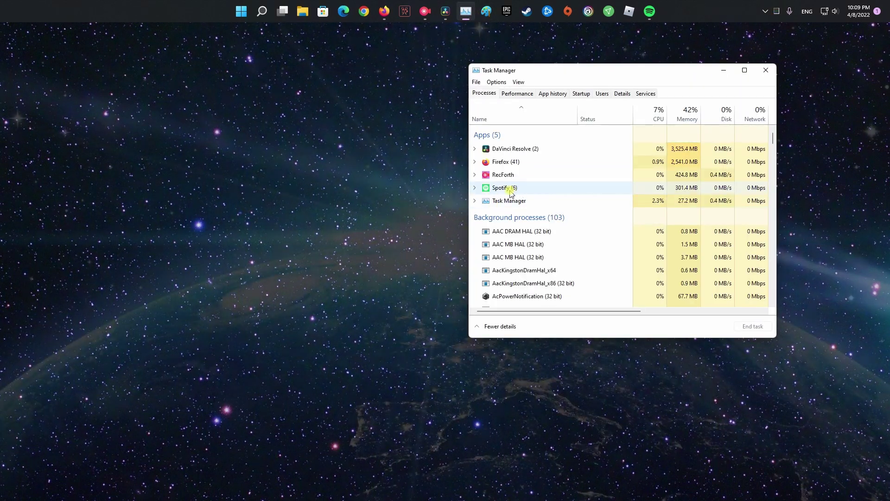
right_click(511, 191)
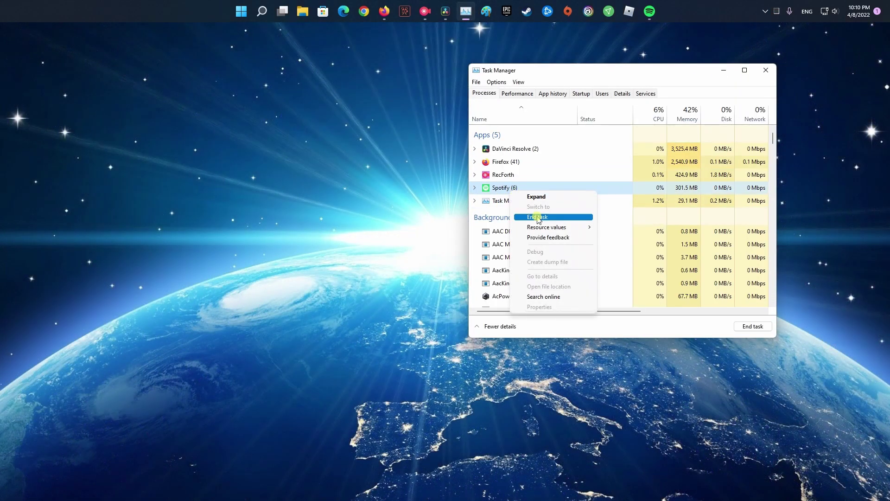
left_click(538, 219)
left_click(515, 243)
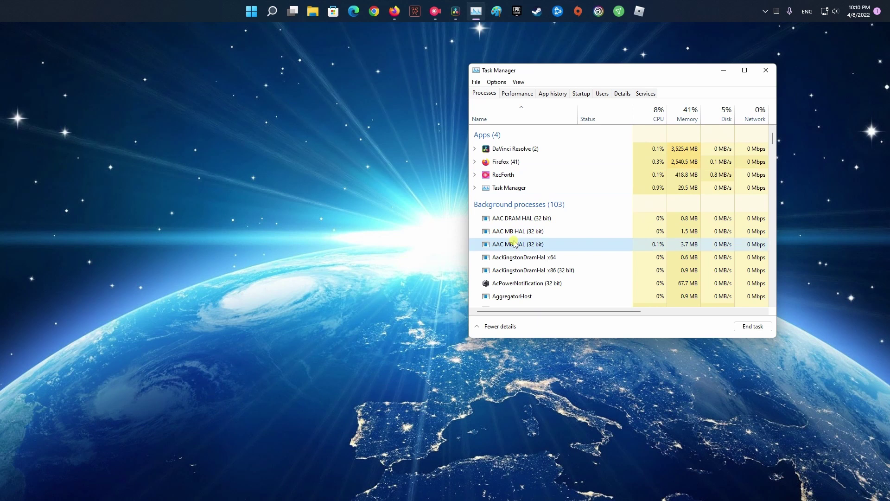
key("s")
scroll(523, 240, "down", 1)
key("s")
key("s")
key("s")
key("s")
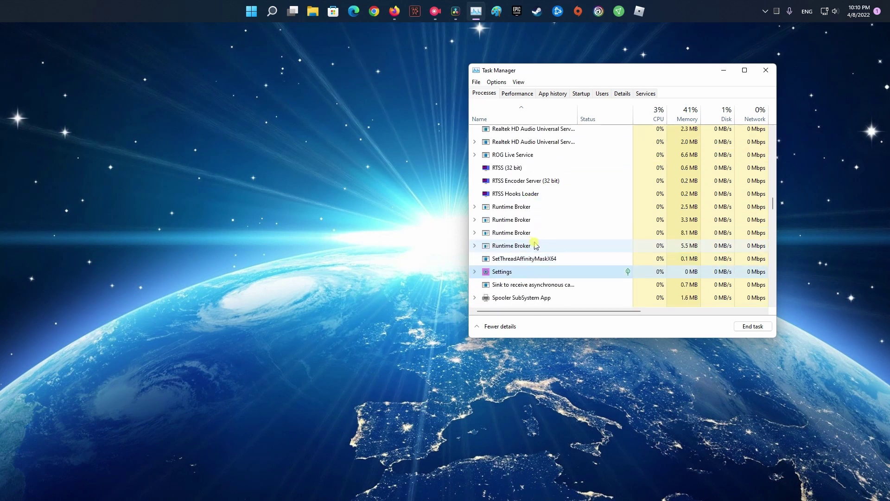
scroll(539, 245, "down", 2)
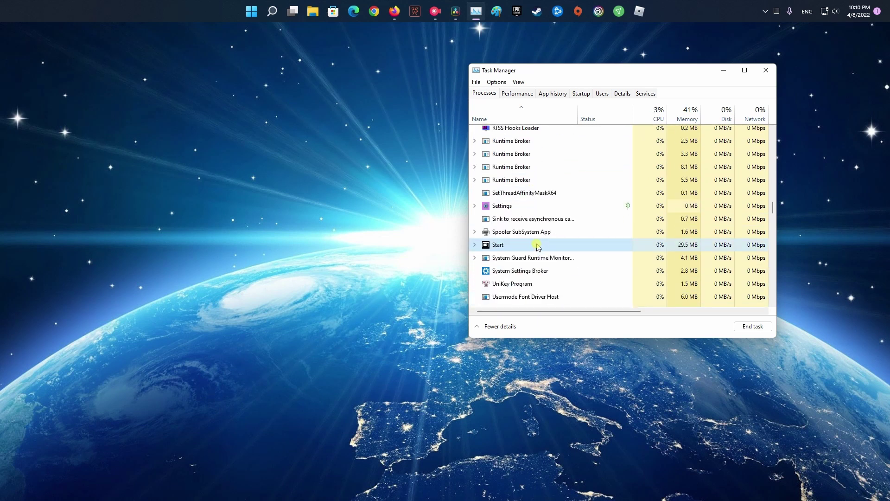
- Close Task Manager and open File Explorer at Local Disk (C:) > Users
left_click(766, 67)
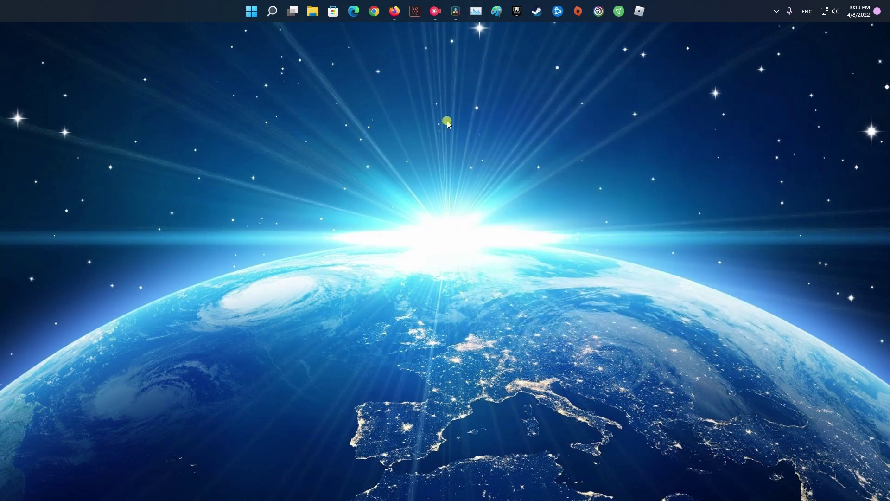
left_click(318, 19)
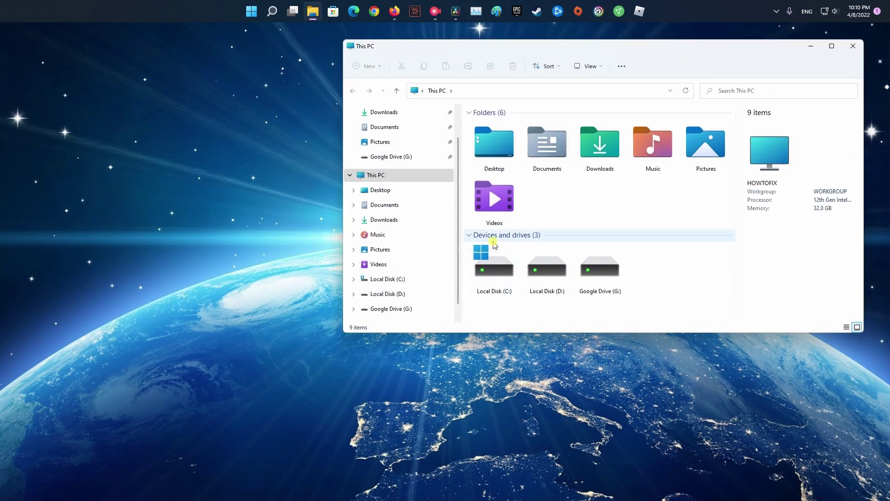
double_click(492, 275)
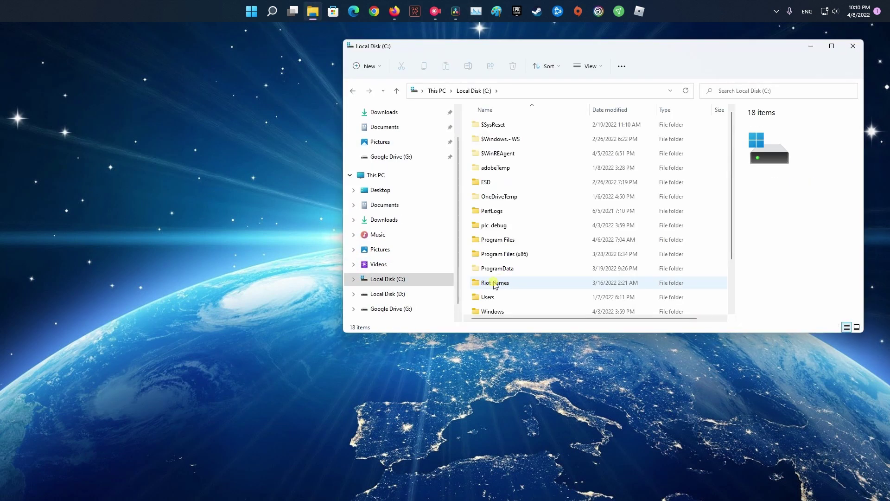
left_click(491, 301)
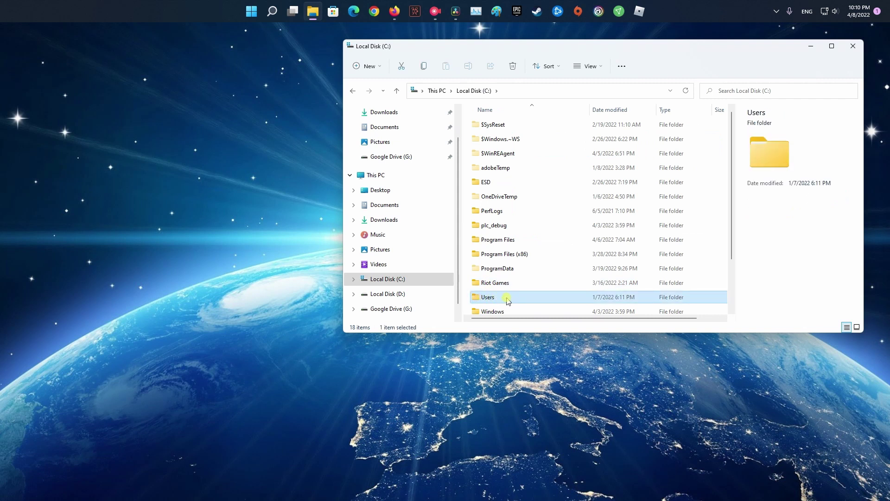
double_click(508, 299)
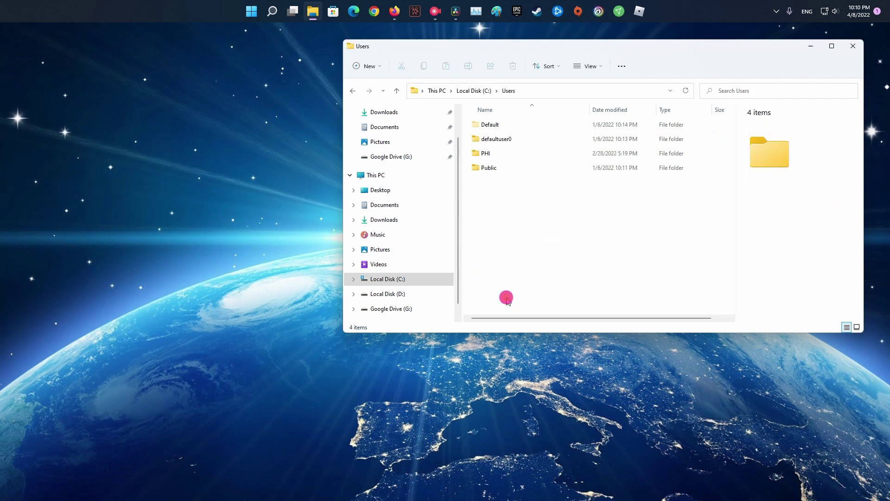
- Open your profile folder > AppData > Roaming to check for a Spotify folder
left_click(485, 154)
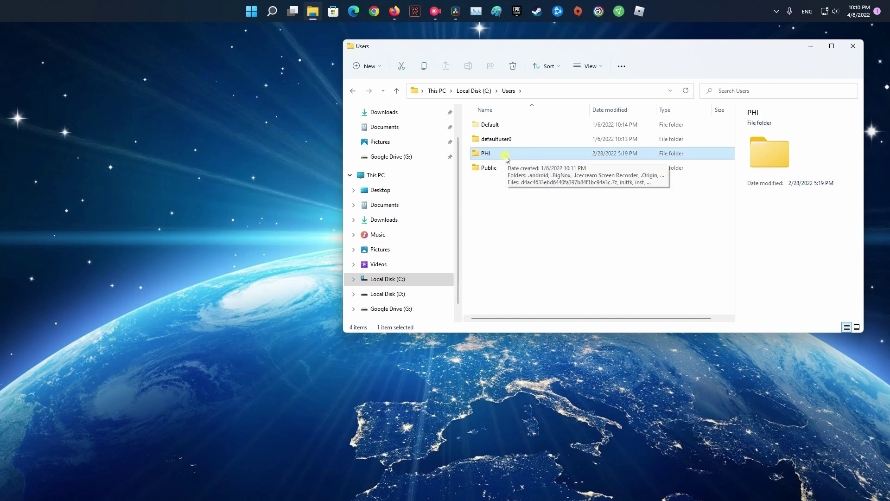
double_click(506, 156)
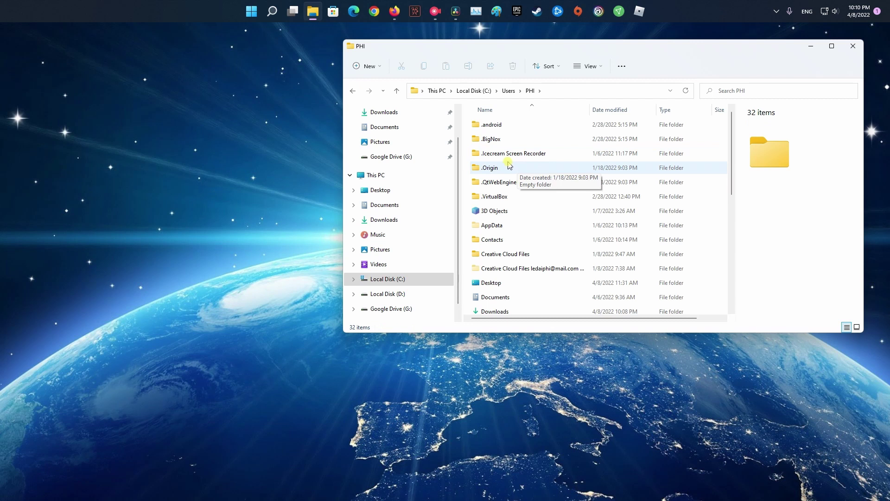
left_click(509, 165)
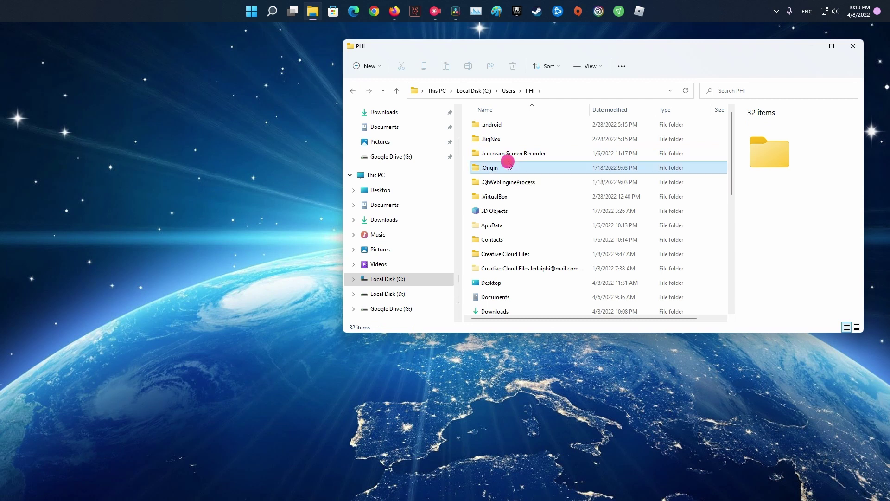
double_click(489, 226)
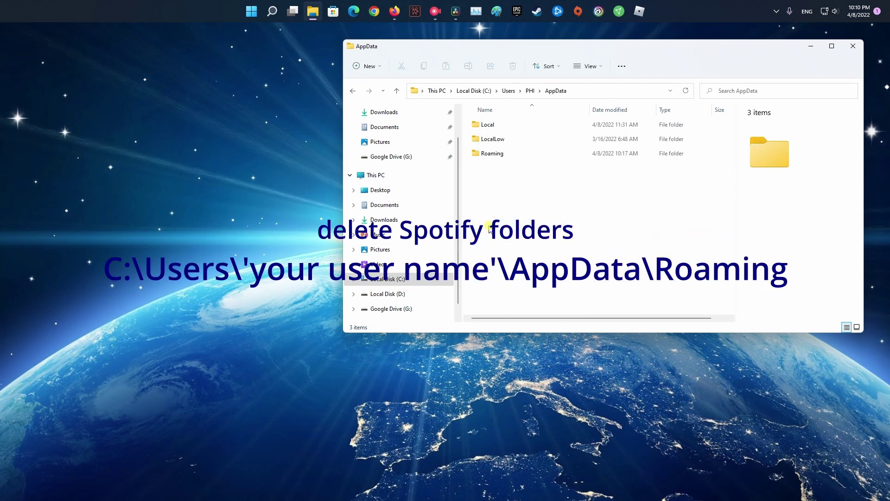
double_click(493, 155)
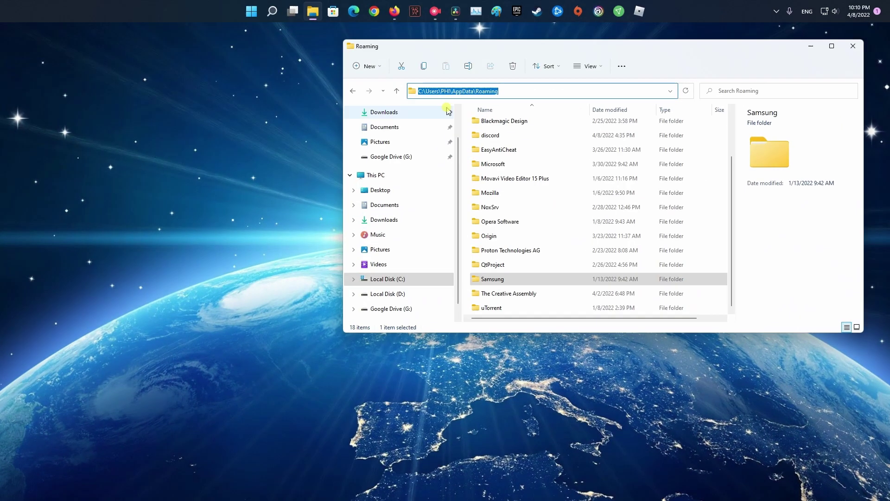
- Delete the SpotifyAB package folder from AppData\Local\Packages
left_click(351, 92)
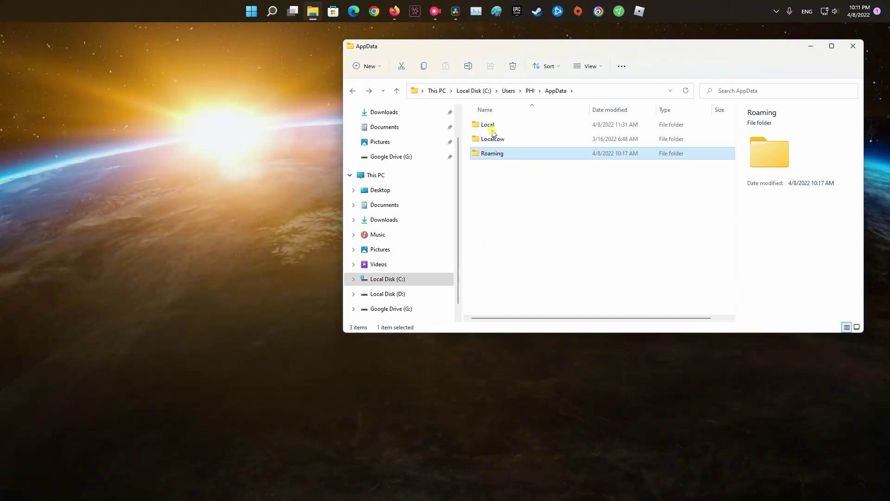
double_click(487, 125)
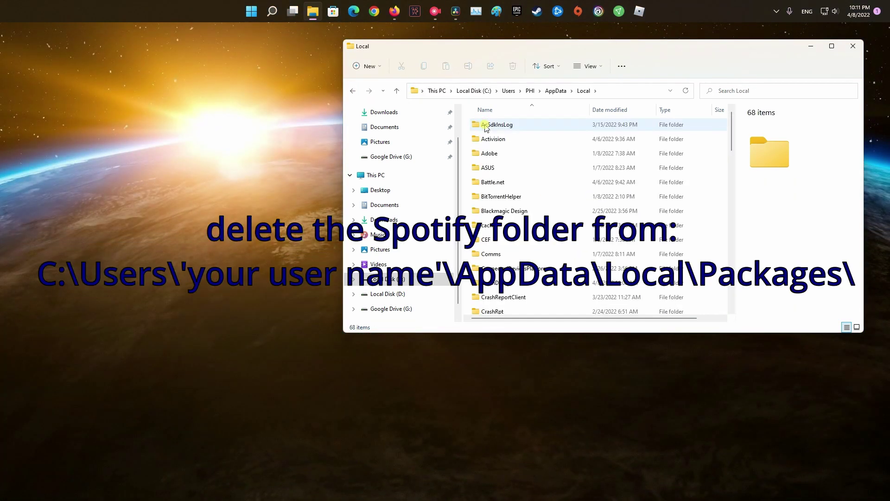
left_click(497, 197)
type("p")
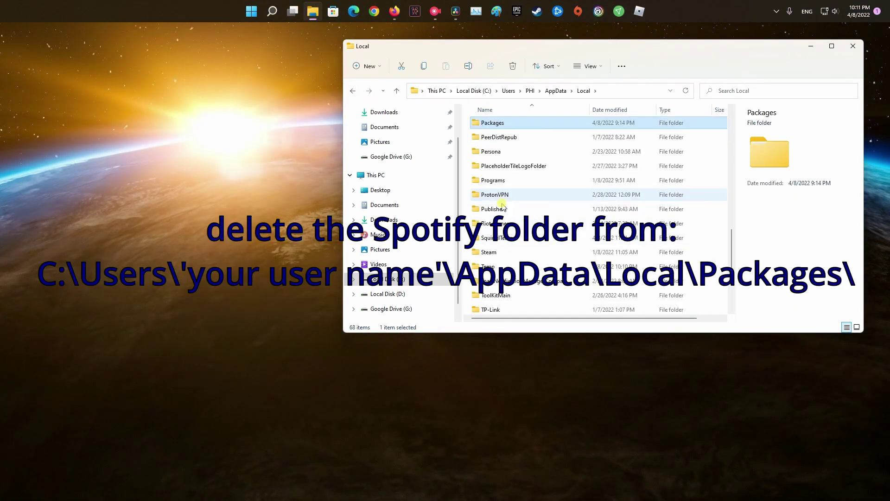
double_click(497, 122)
type("sers\\PHI\\AppData\\Local\\Packages")
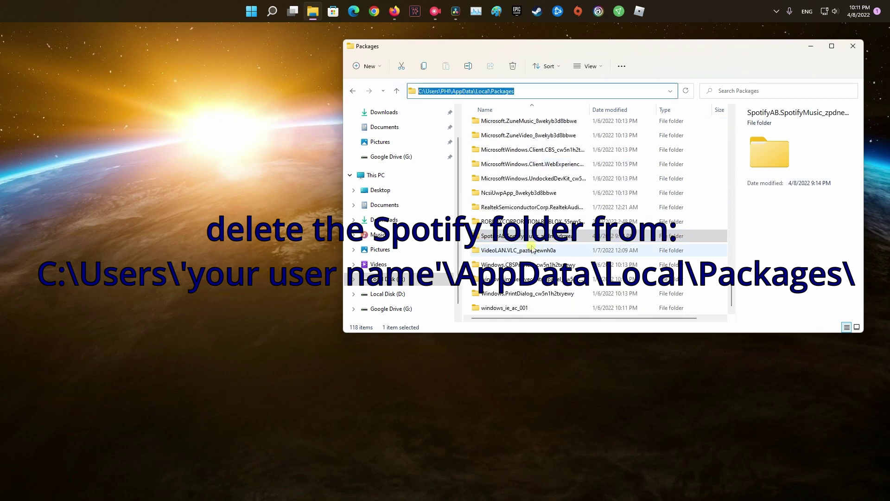
left_click(521, 240)
right_click(534, 239)
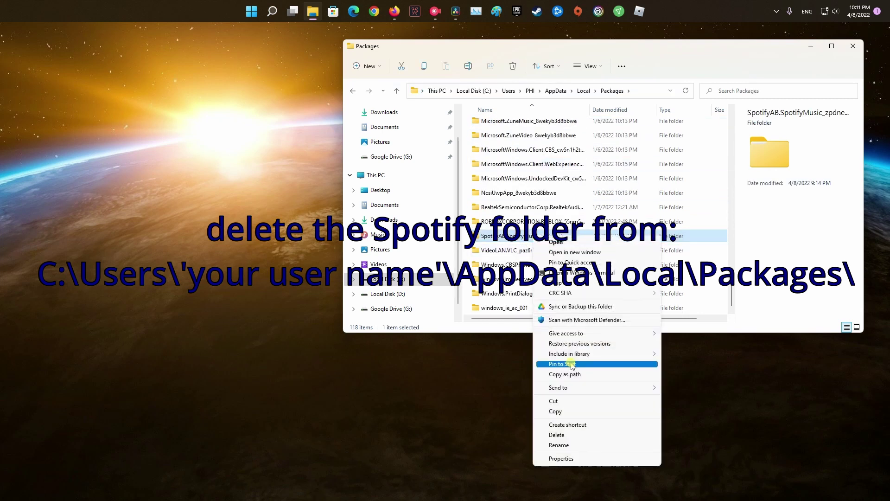
left_click(563, 435)
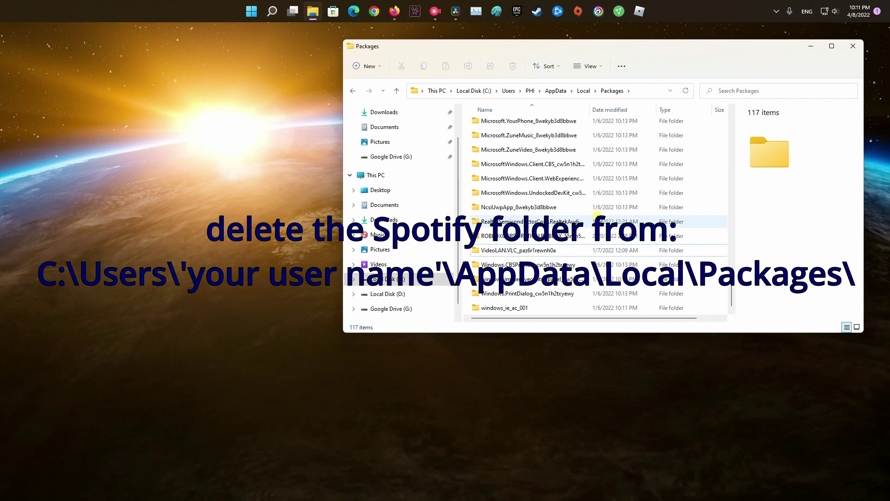
- Check the Local folder for any remaining Spotify folder
left_click(352, 91)
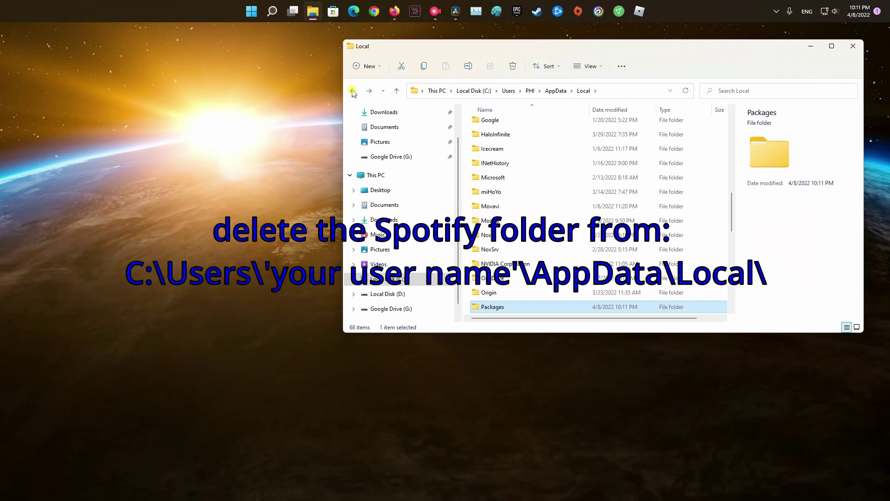
key("s")
key("s")
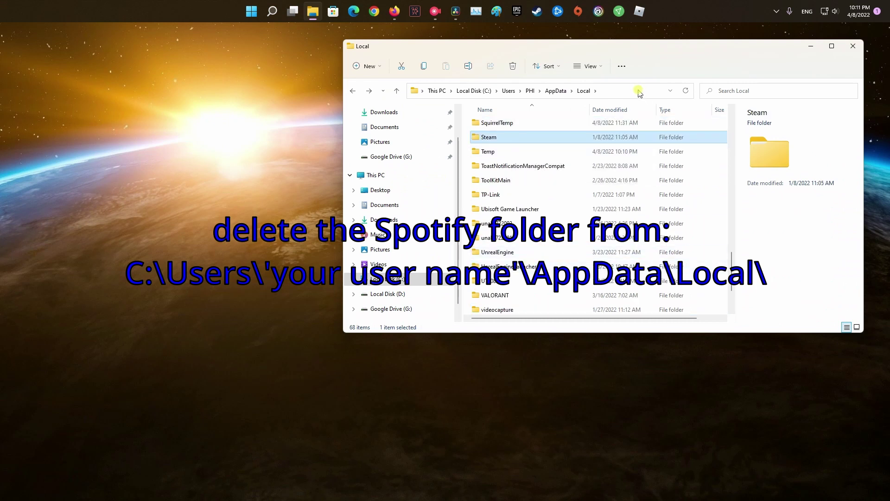
key("s")
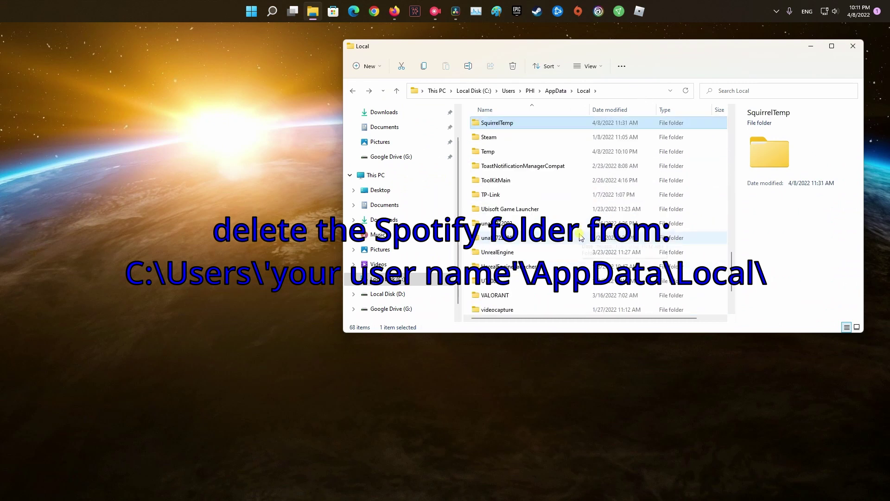
scroll(581, 238, "up", 2)
left_click(613, 91)
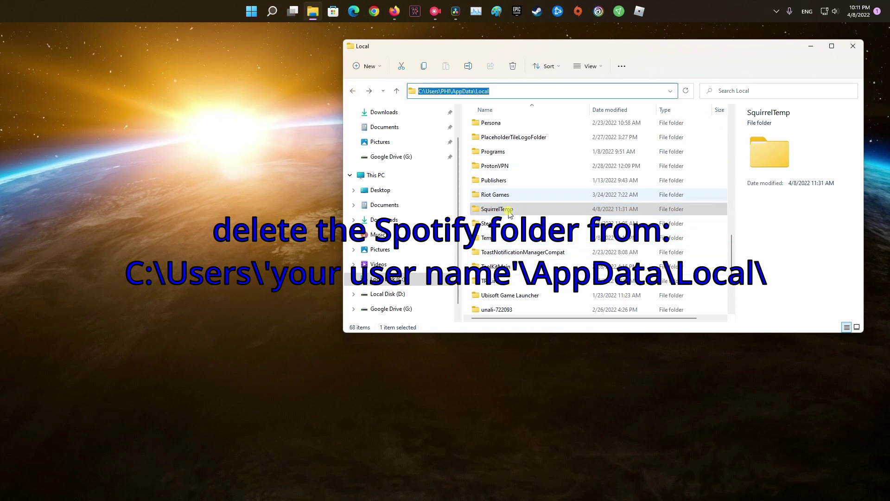
- Close File Explorer and uninstall Spotify from its Start search result, confirming the prompt
left_click(855, 46)
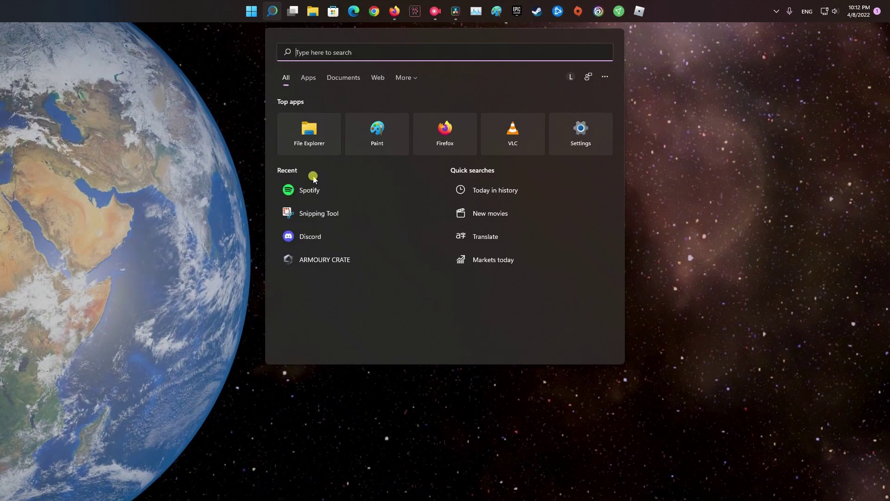
type("s")
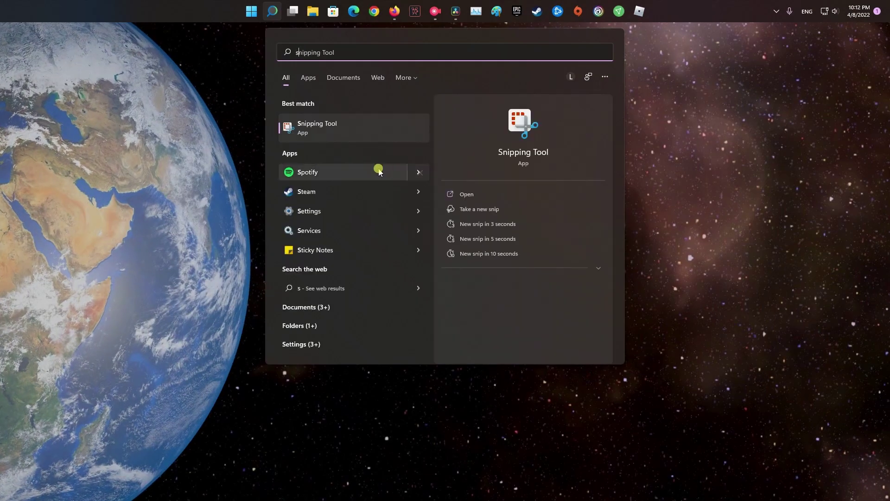
right_click(326, 172)
left_click(351, 284)
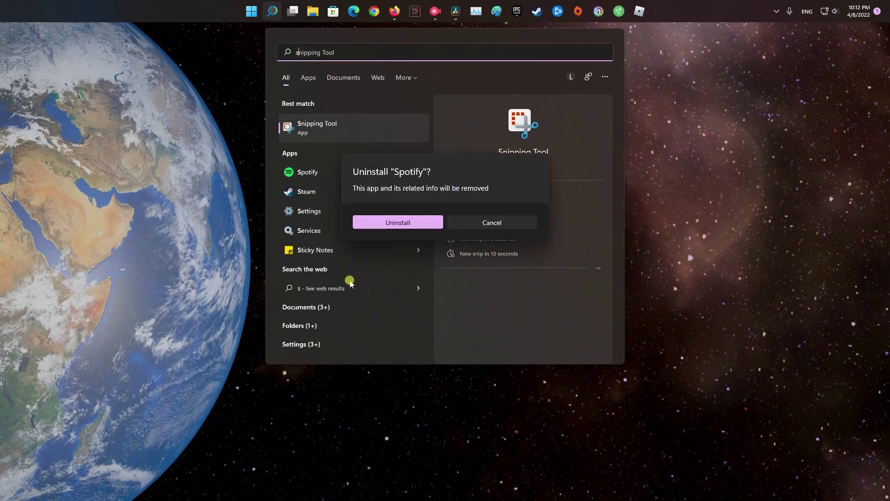
left_click(430, 223)
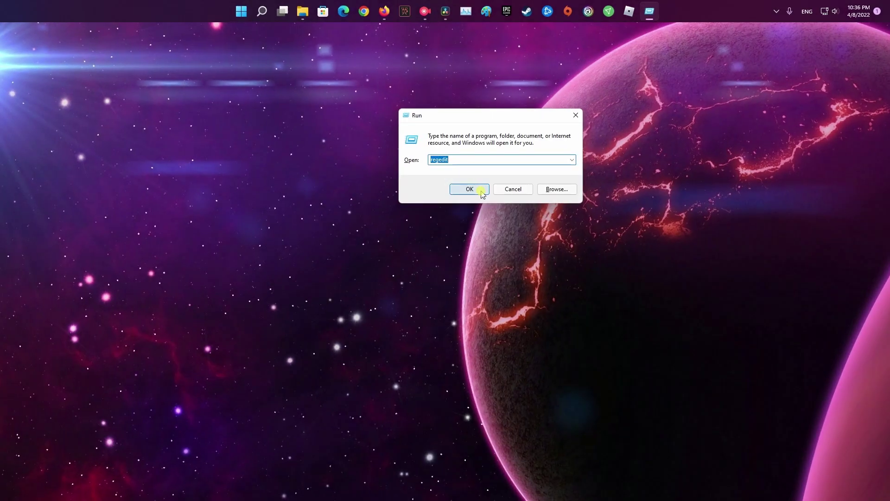
- Run regedit to open Registry Editor at HKEY_CURRENT_USER's Uninstall key
left_click(482, 191)
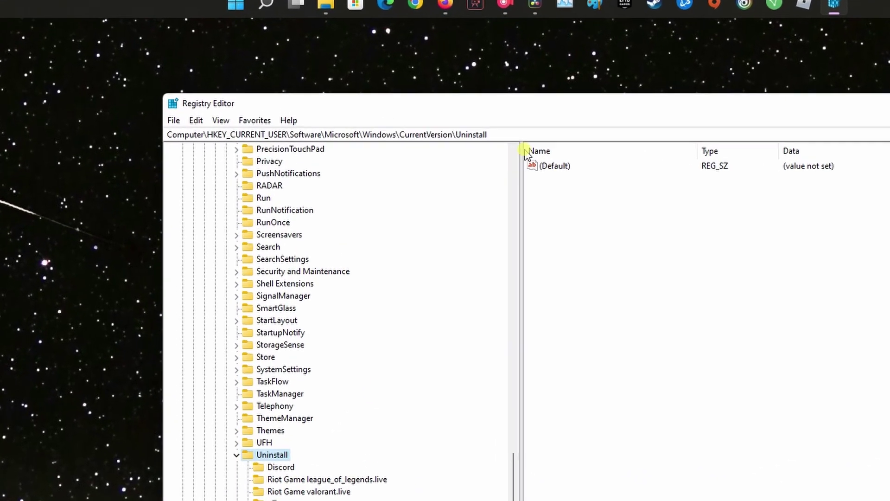
- Select the full HKEY_CURRENT_USER\Software\Microsoft\Windows\CurrentVersion\Uninstall path in the Registry Editor address bar
left_click_drag(528, 135, 143, 135)
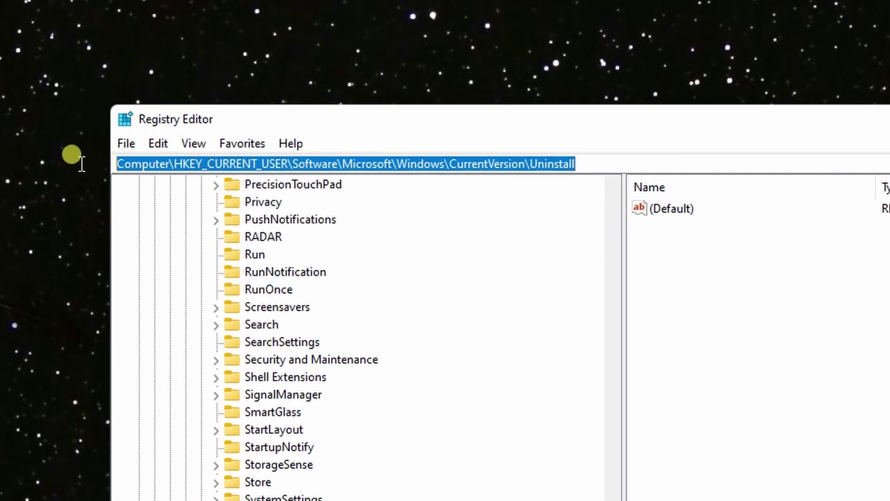